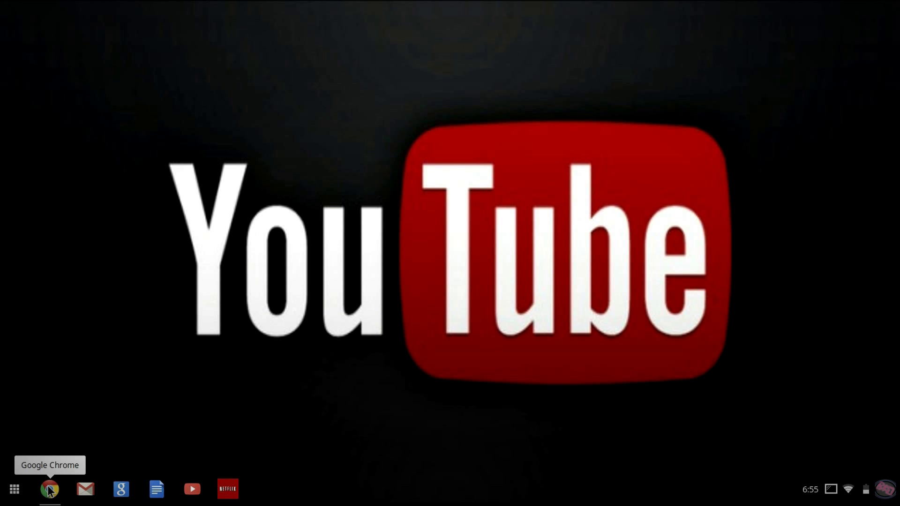
- Open a Chrome window and switch to the Chrome Web Store search results for 'hola'
left_click(50, 489)
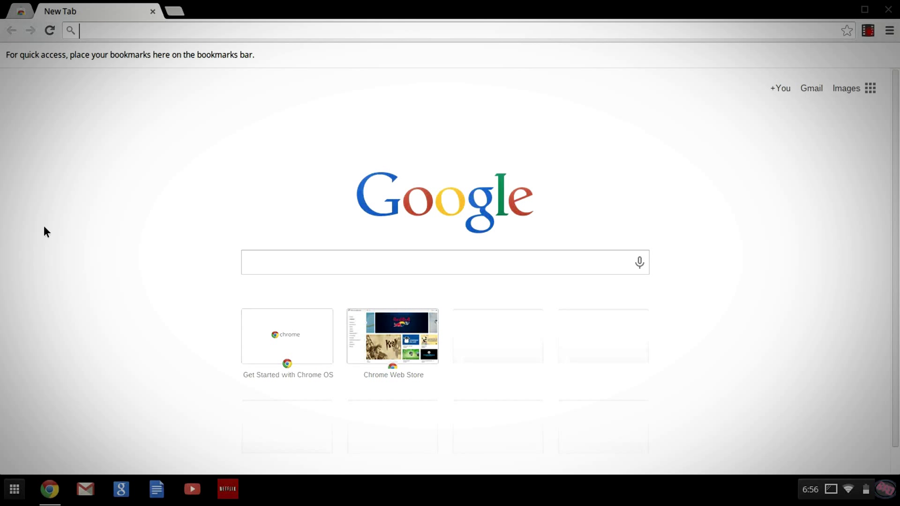
left_click(22, 11)
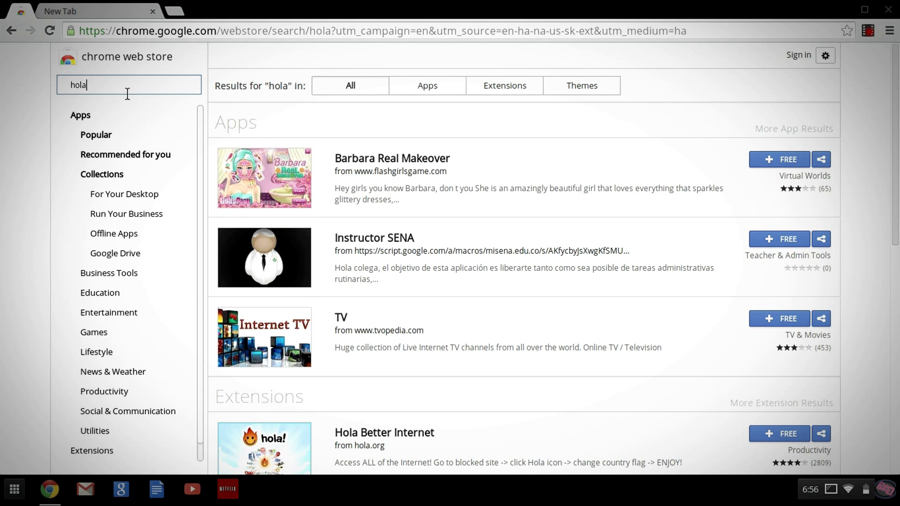
- Scroll the hola results down to Extensions and start adding Hola Better Internet via + FREE
left_click(119, 72)
left_click(124, 80)
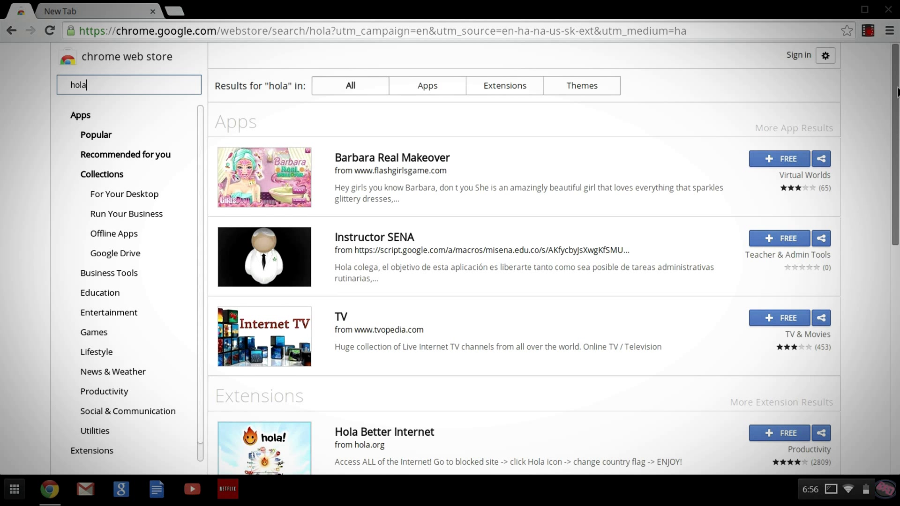
scroll(897, 155, "down", 2)
scroll(897, 155, "down", 5)
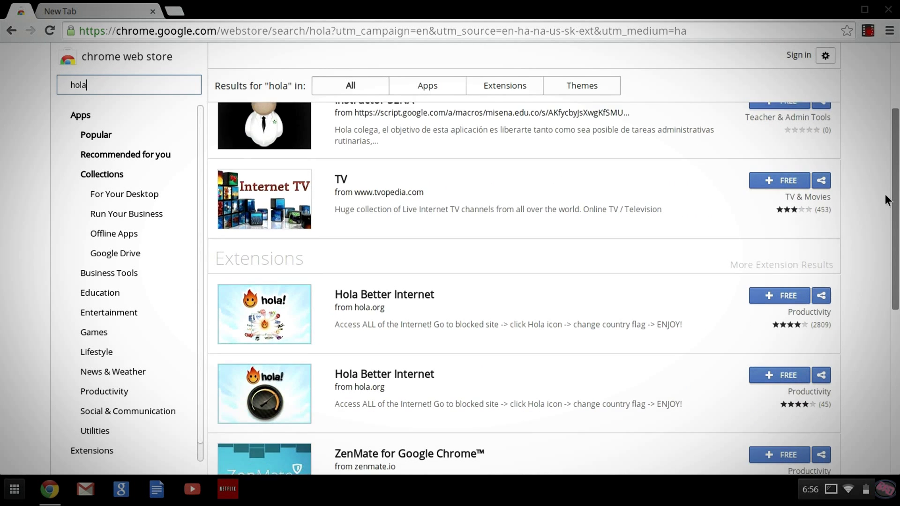
scroll(881, 206, "down", 1)
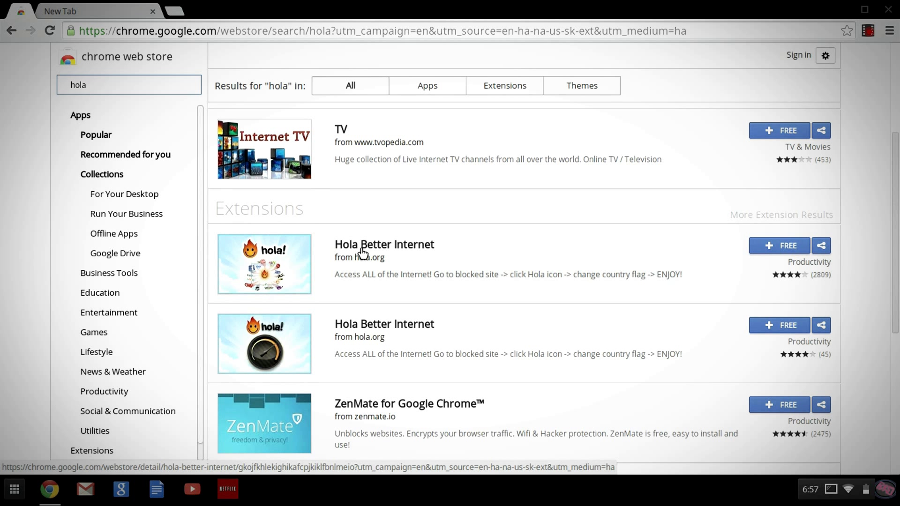
left_click(777, 249)
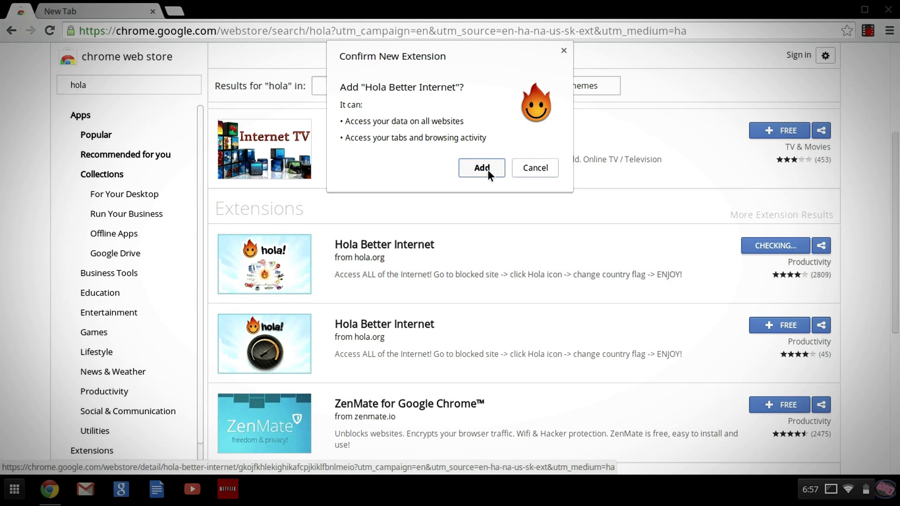
- Confirm adding Hola Better Internet and close its 'Popular in United States' welcome tab
left_click(482, 168)
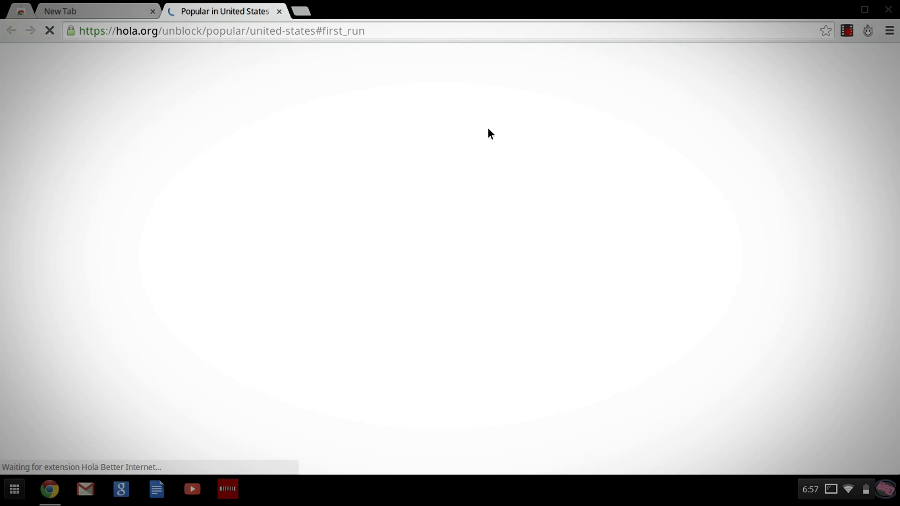
left_click(279, 11)
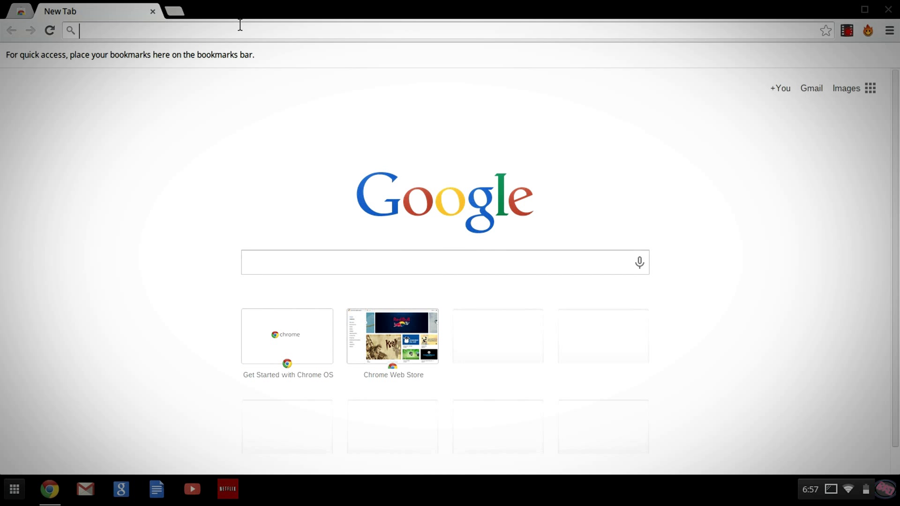
type("netflix")
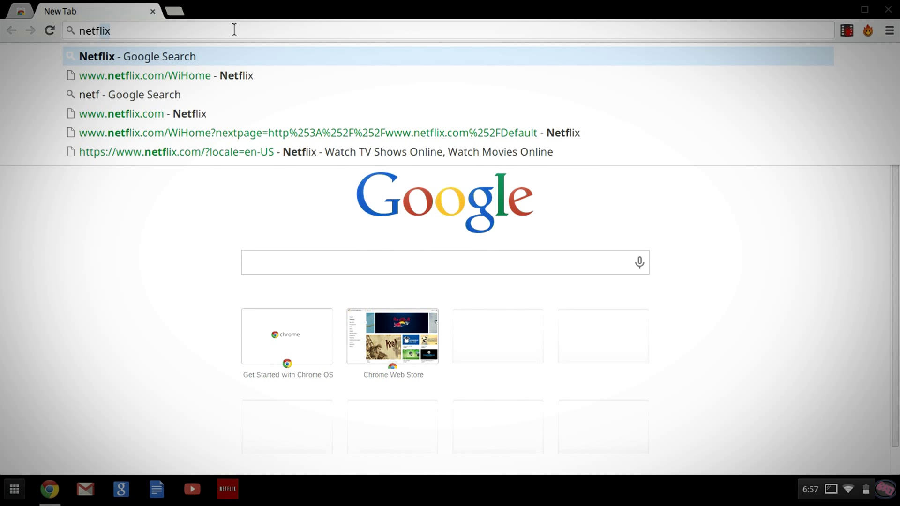
left_click(245, 76)
left_click(245, 76)
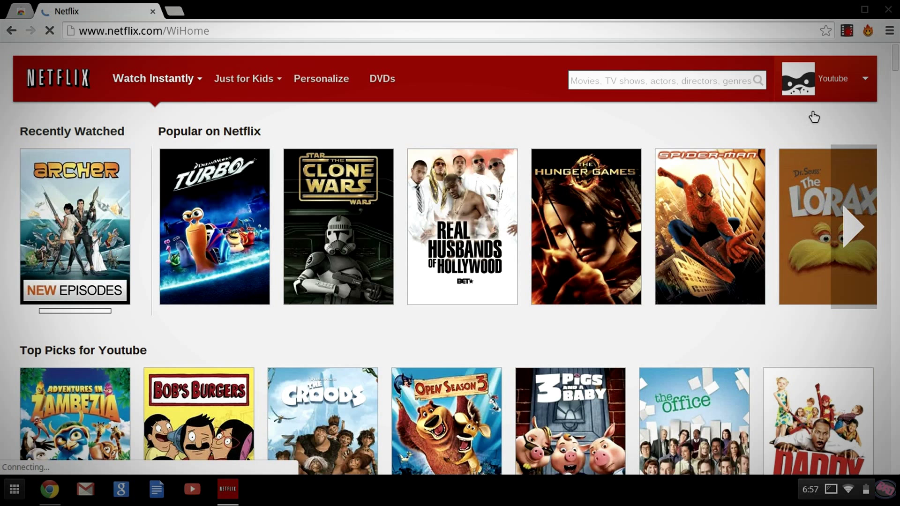
- Sign out of Netflix from the profile menu and continue to the Member Sign In page
mouse_move(830, 87)
left_click(814, 181)
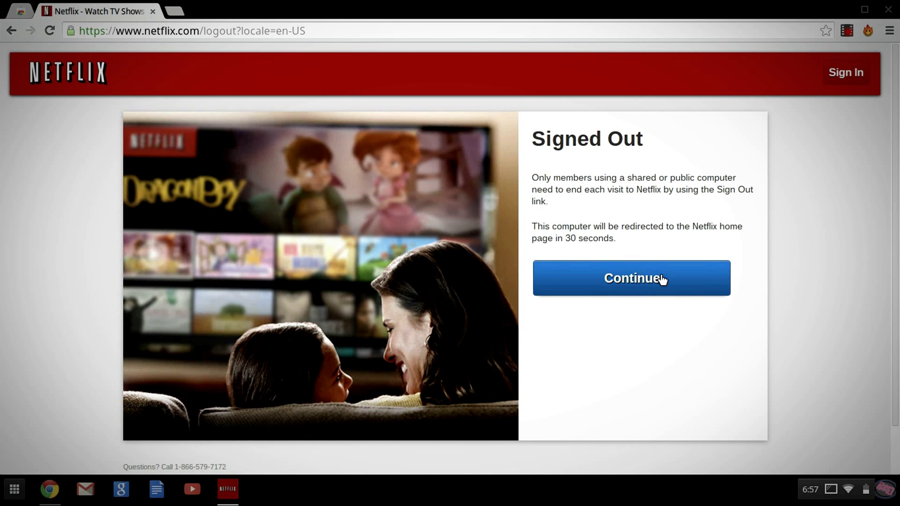
left_click(612, 275)
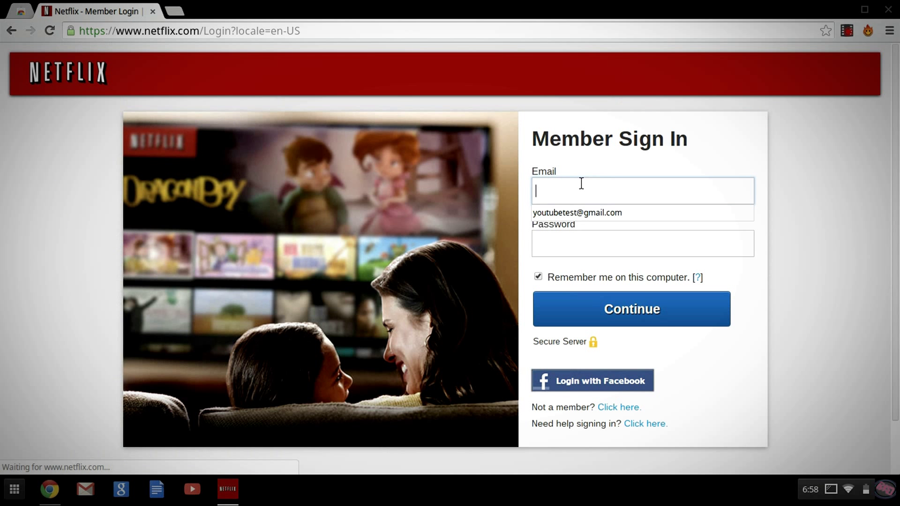
- Sign in with the saved e-mail and the account password, leaving 'Remember me on this computer' unchecked
left_click(562, 213)
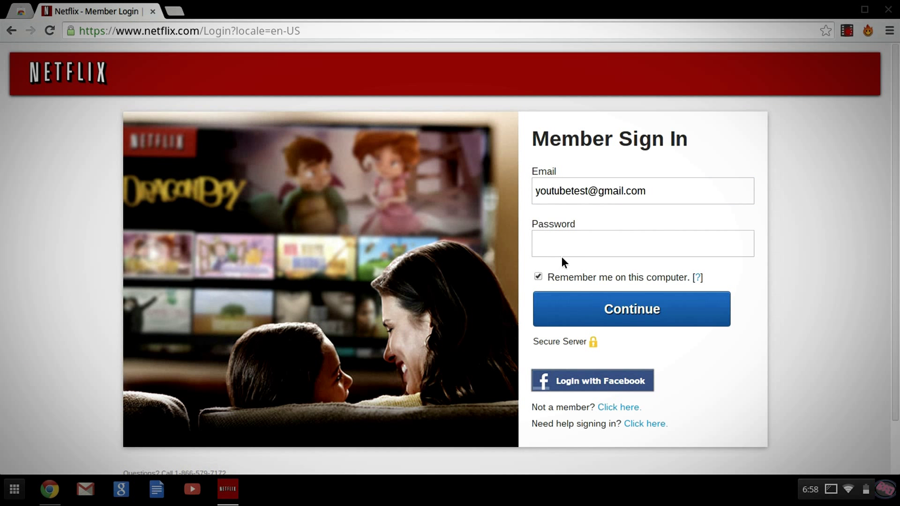
left_click(574, 248)
type("••••••")
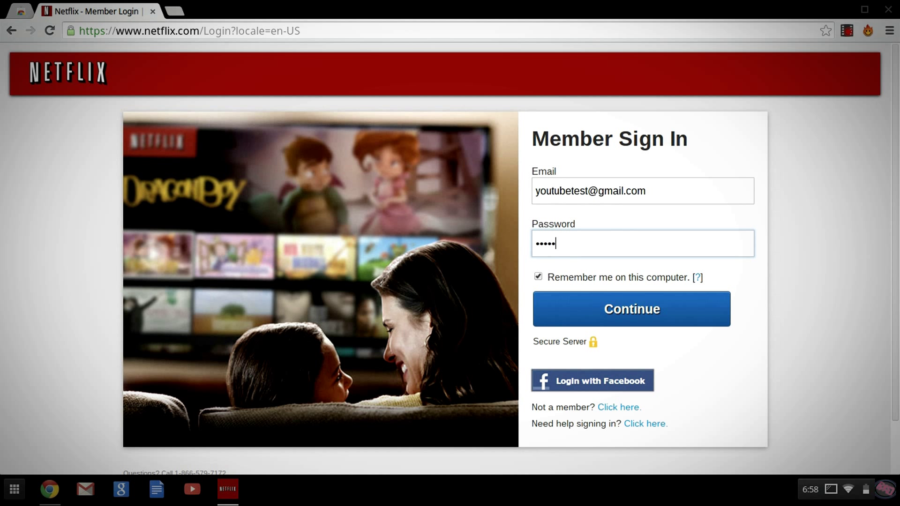
left_click(538, 277)
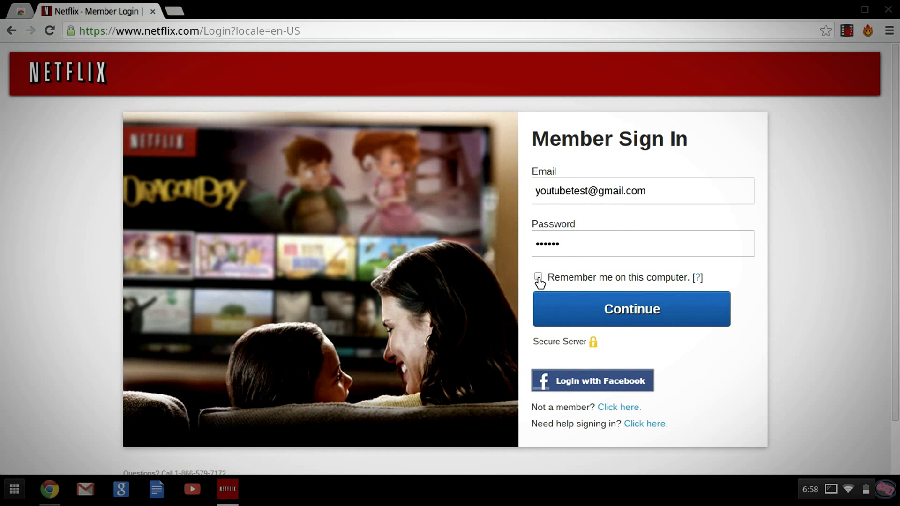
left_click(554, 300)
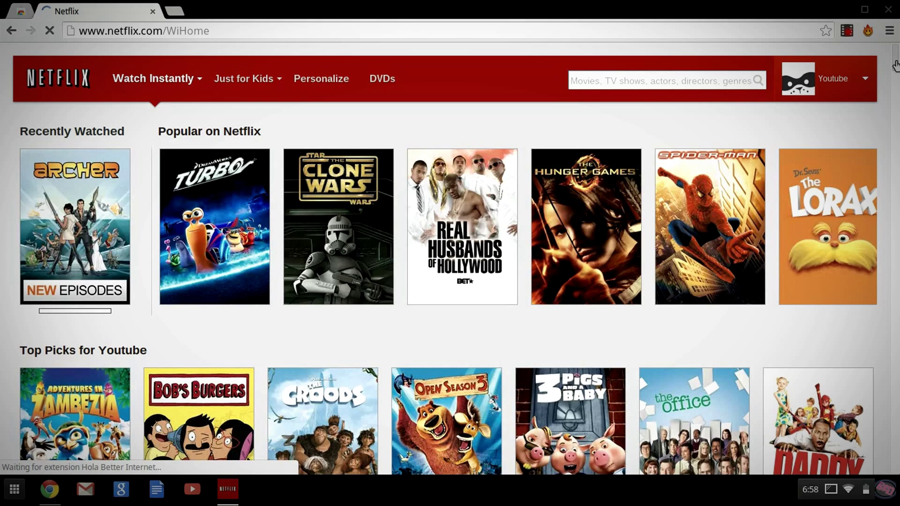
- Open the Hola toolbar popup showing US, UK and More country options for netflix.com
scroll(896, 67, "down", 1)
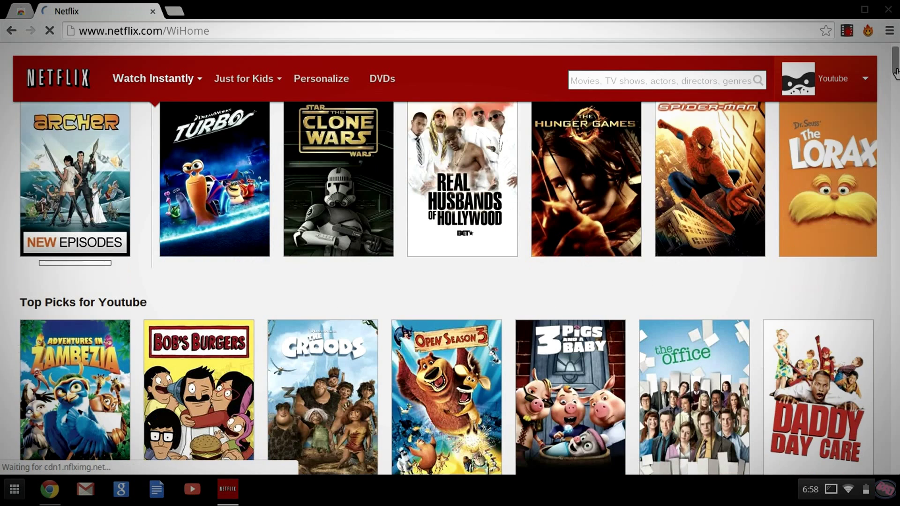
scroll(896, 73, "up", 1)
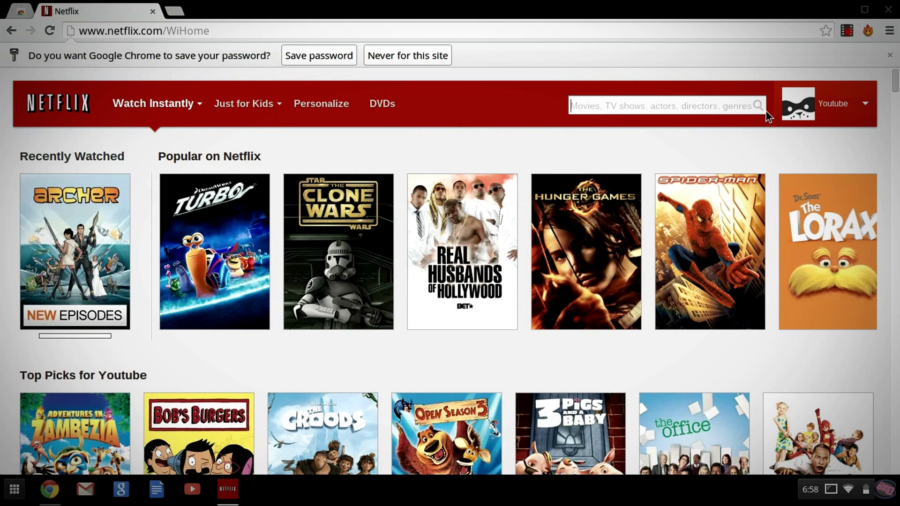
mouse_move(801, 94)
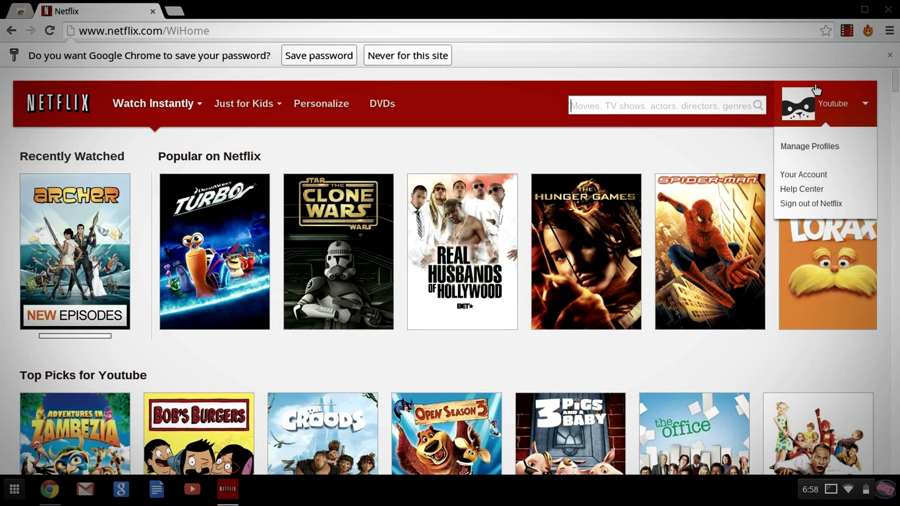
left_click(872, 31)
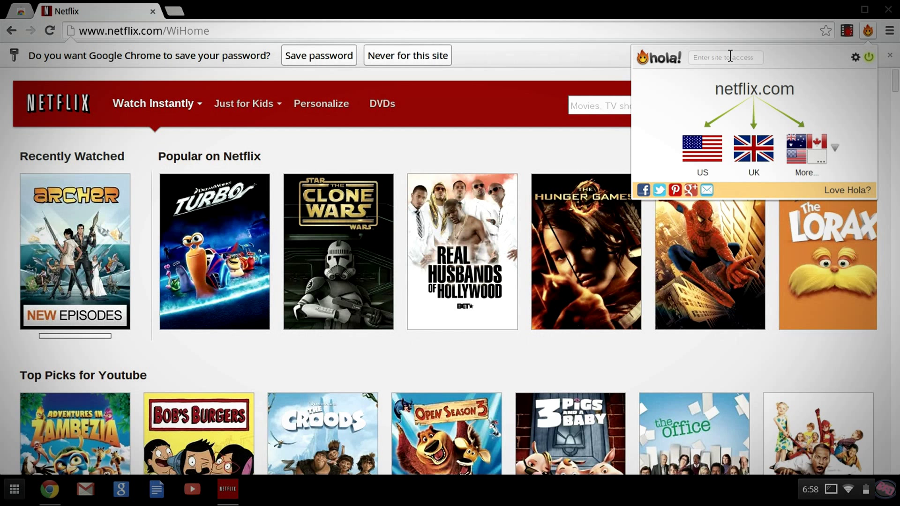
- Route netflix.com through the UK with Hola and go to the UK Member Sign In page
left_click(751, 160)
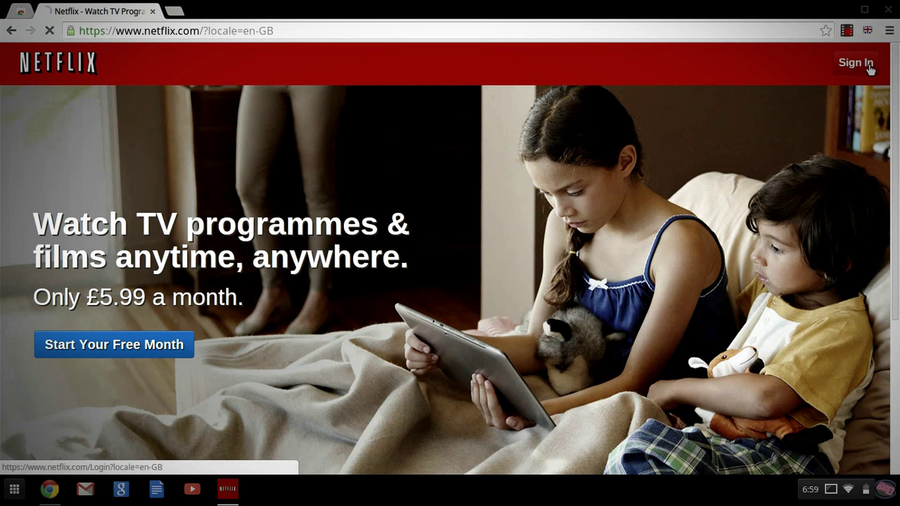
left_click(870, 69)
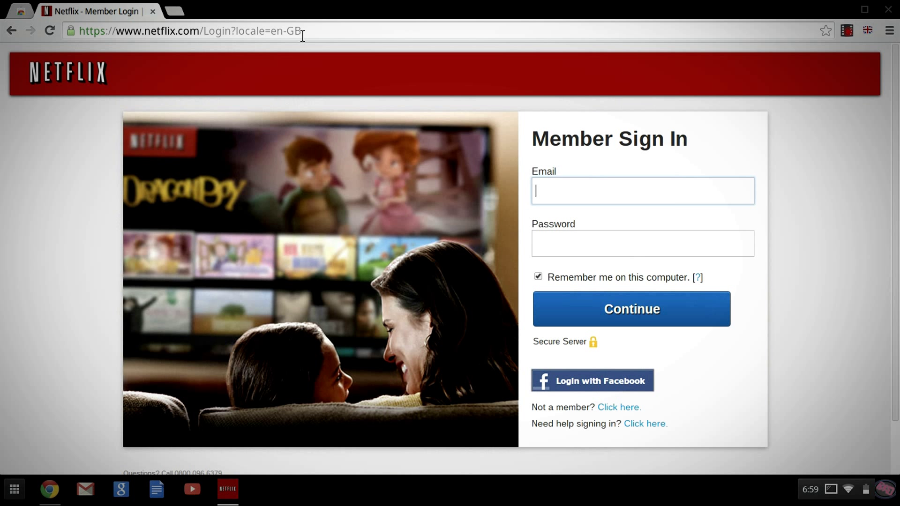
- Sign in on the UK login page with the saved account e-mail and the account password
left_click(545, 188)
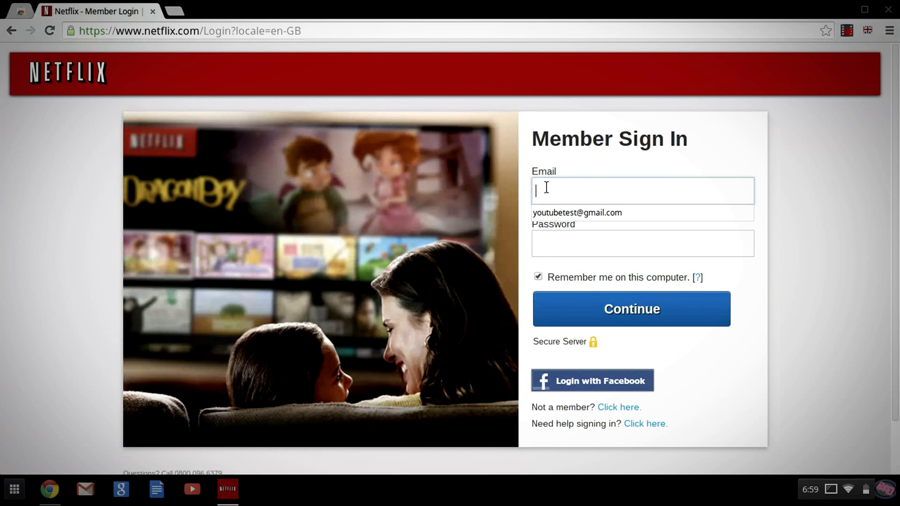
left_click(555, 214)
left_click(556, 247)
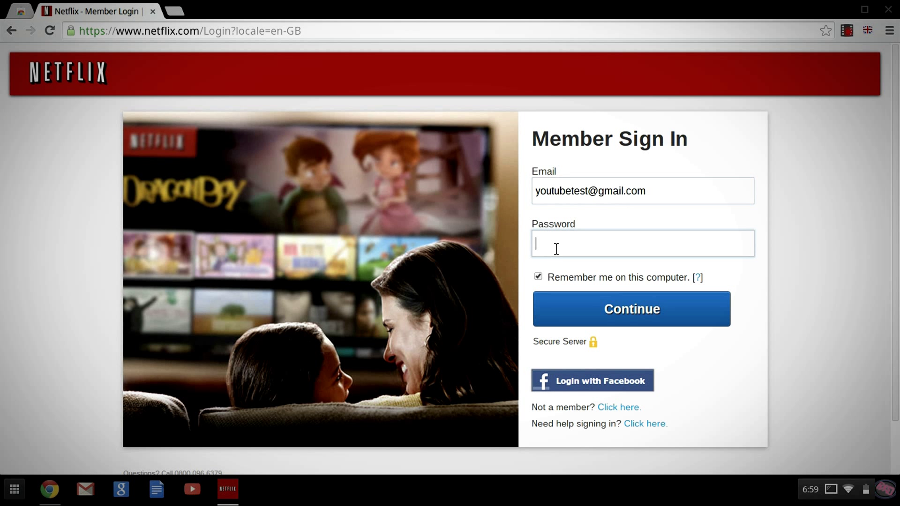
type("******")
key("Return")
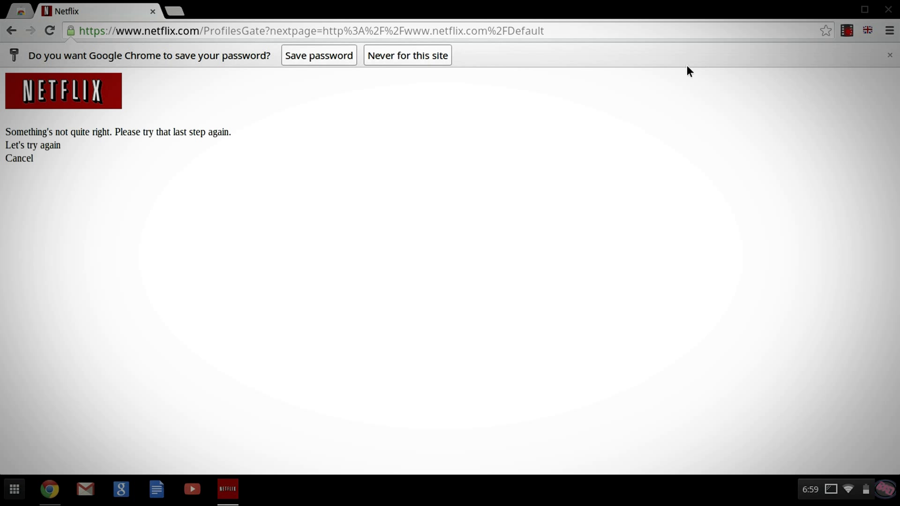
- Return to the UK Netflix home, dismiss the Popular on Facebook row, and check Hola shows UK
left_click(97, 94)
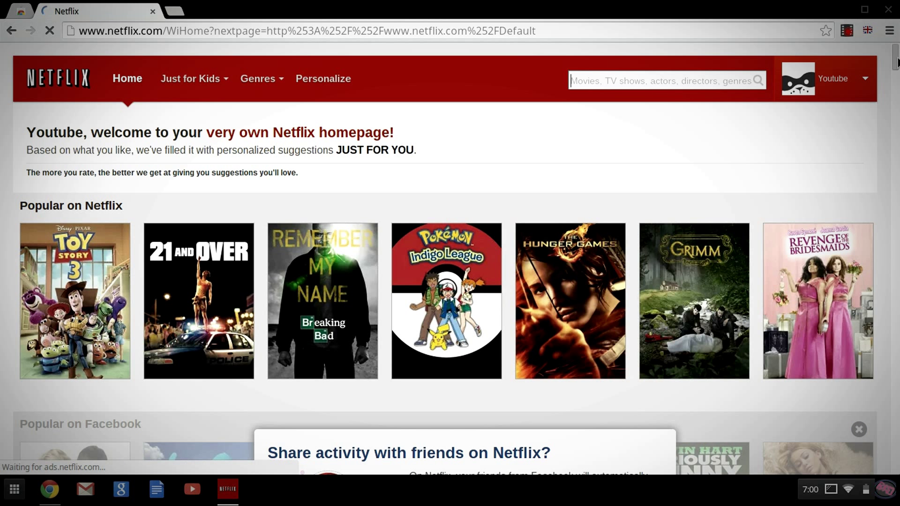
left_click_drag(896, 61, 896, 75)
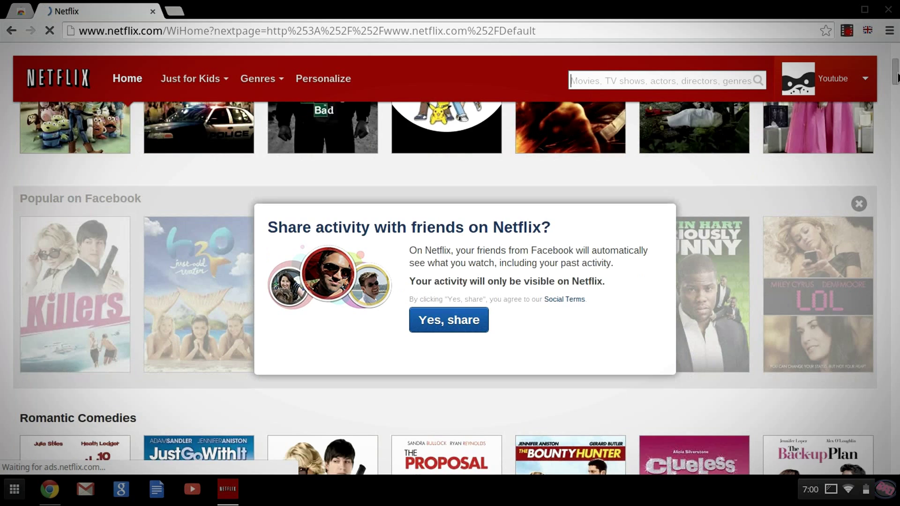
left_click(859, 203)
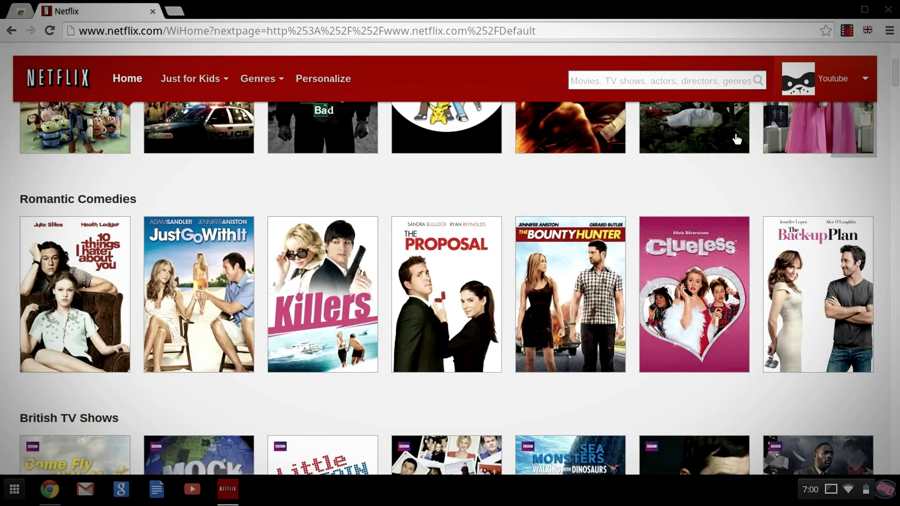
left_click(867, 30)
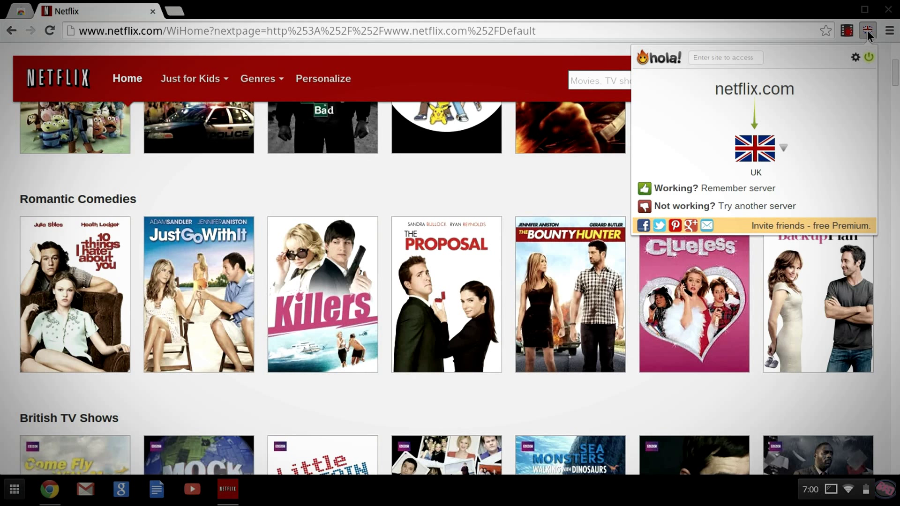
- Change the Hola country from UK to Canada so Netflix reloads as the Canadian site
left_click(768, 159)
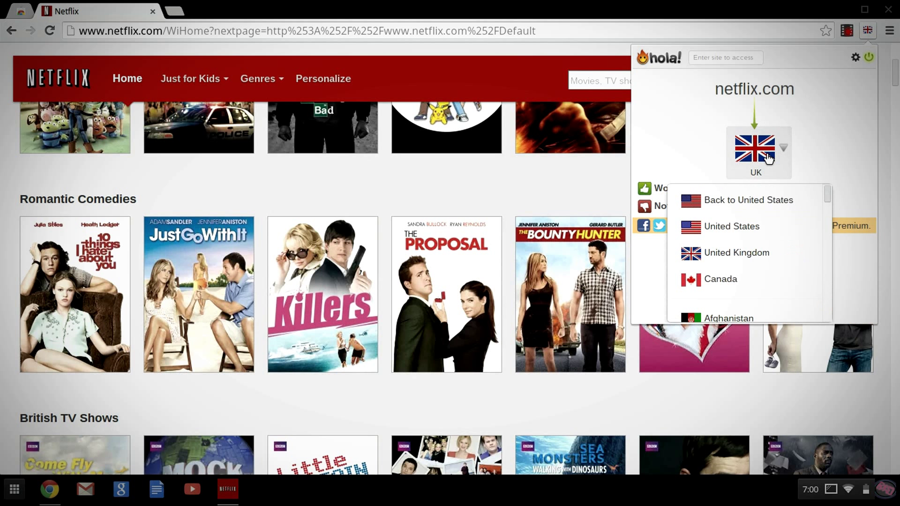
left_click(729, 280)
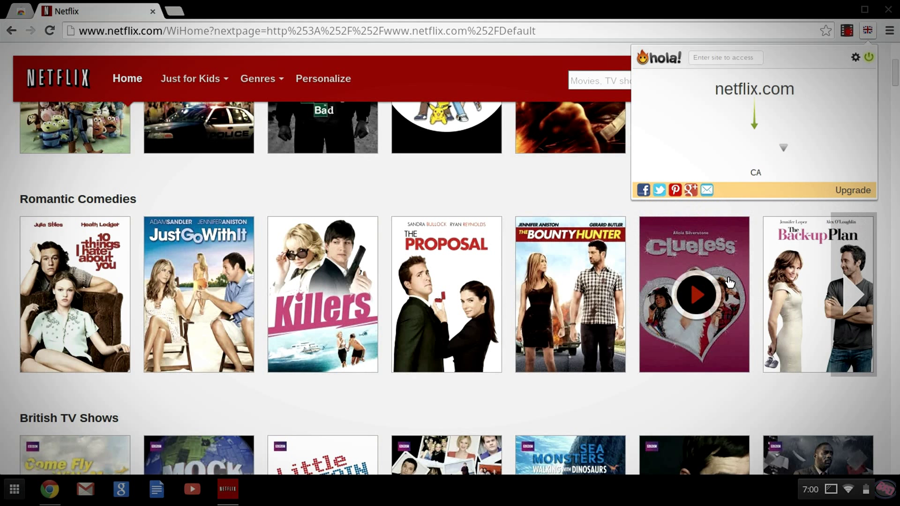
mouse_move(729, 281)
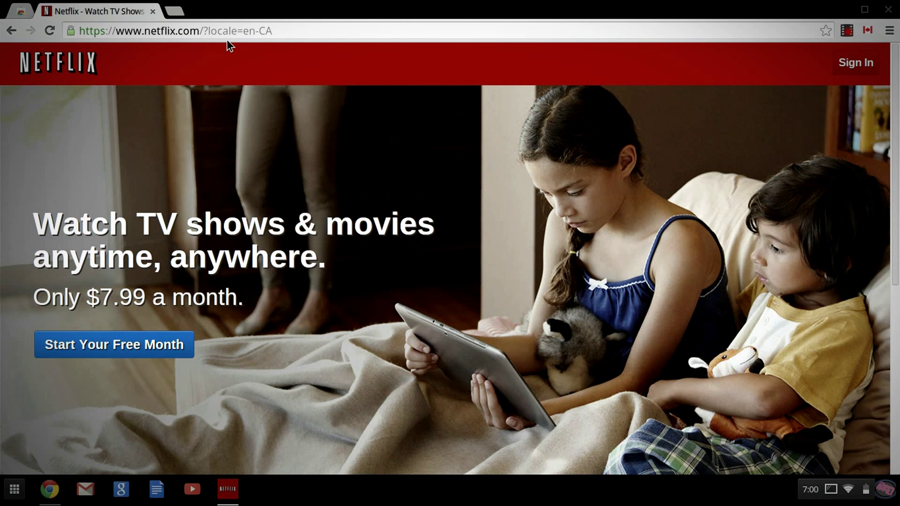
- Sign in to Netflix Canada with the saved e-mail and account password, then choose the Youtube profile
left_click(854, 65)
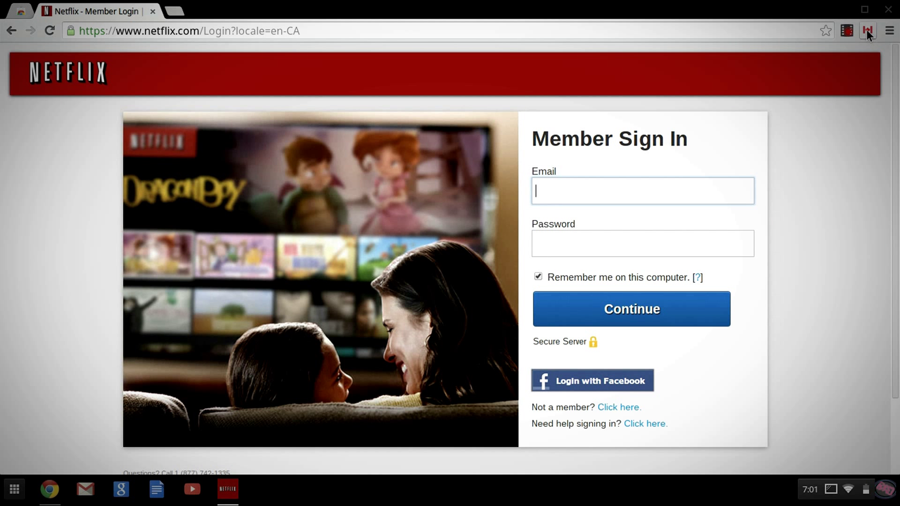
left_click(632, 192)
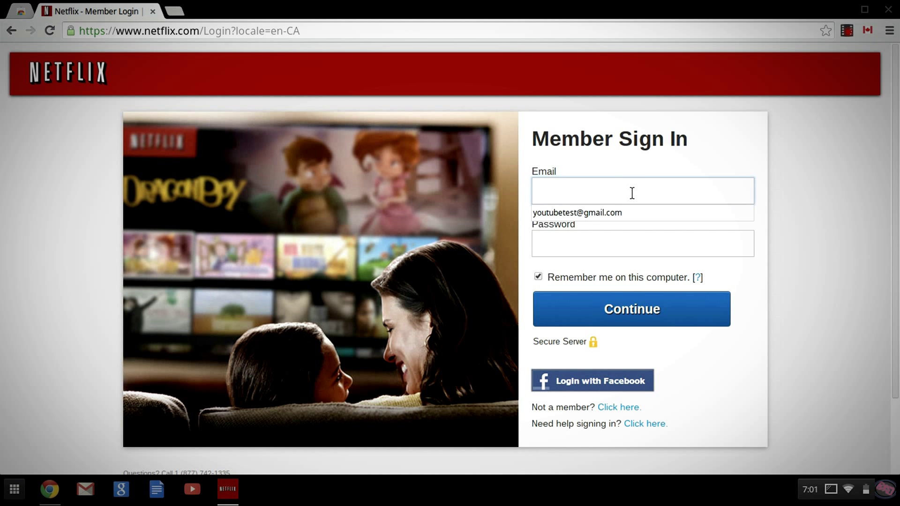
left_click(612, 213)
left_click(599, 235)
type("••")
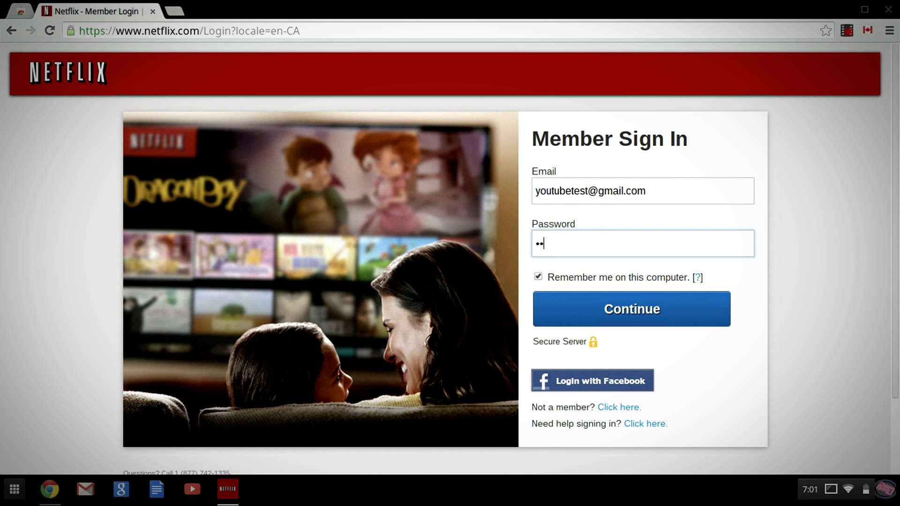
type("••••")
left_click(568, 313)
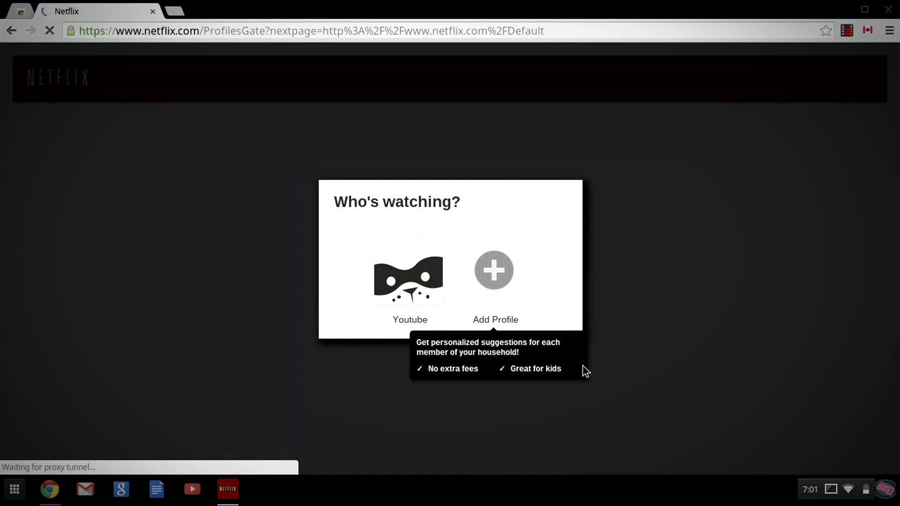
left_click(401, 286)
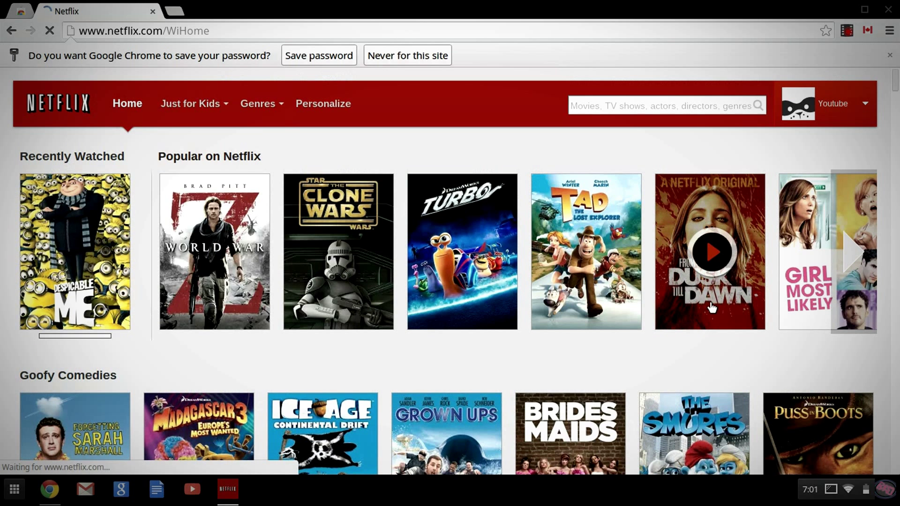
- Browse the Canadian home page posters and slide the Popular on Netflix row sideways
mouse_move(707, 350)
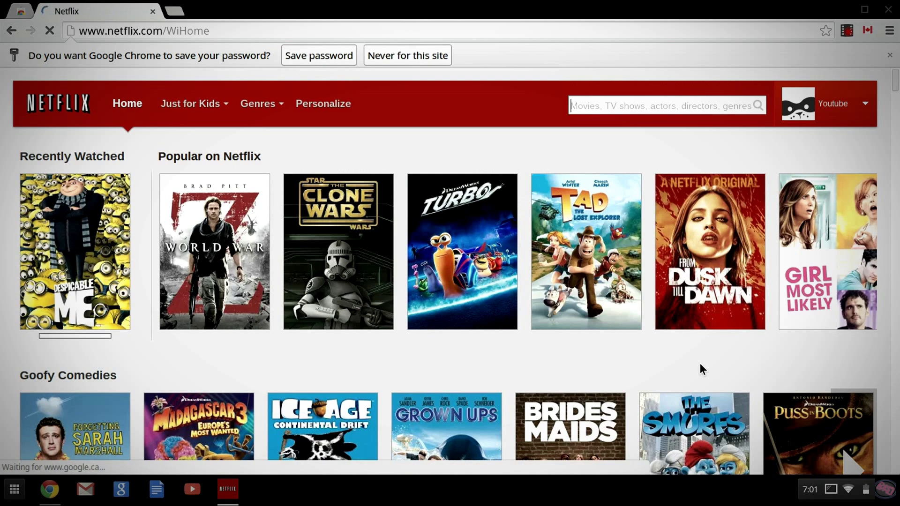
mouse_move(830, 240)
scroll(830, 240, "right", 2)
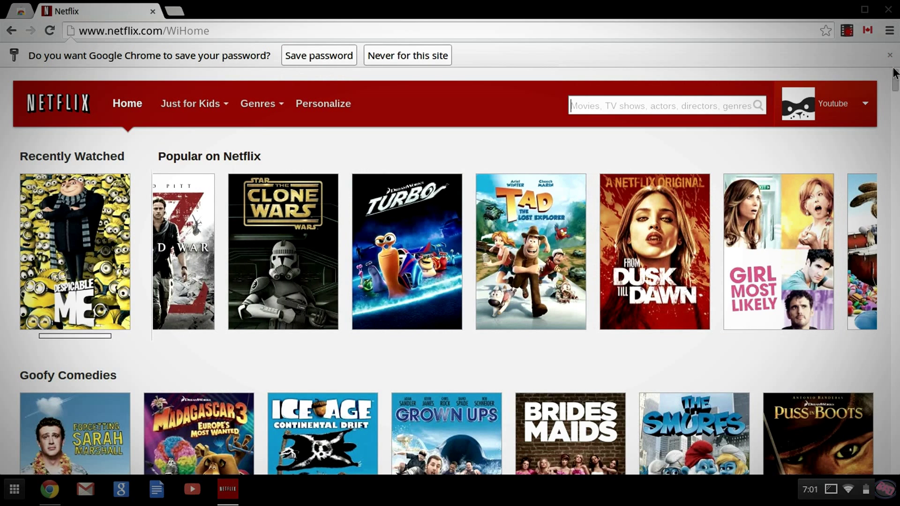
scroll(895, 87, "down", 3)
scroll(894, 86, "up", 2)
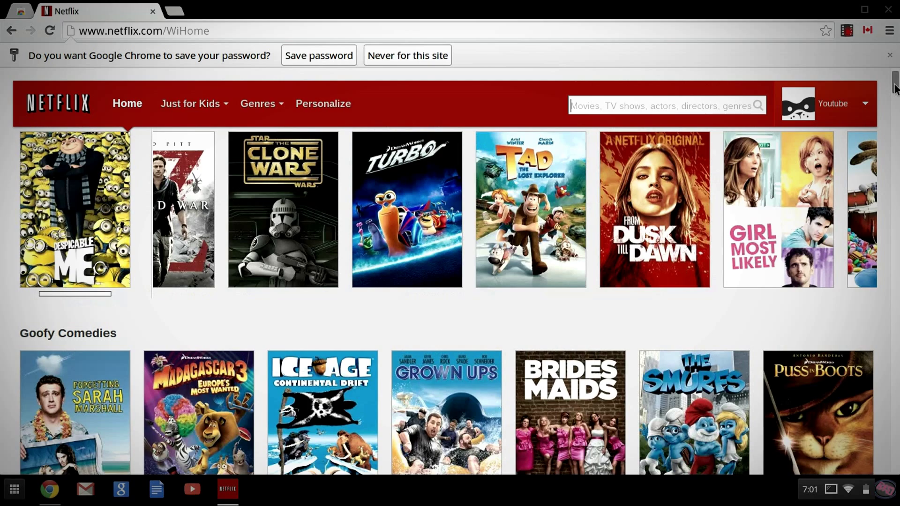
- Play From Dusk Till Dawn from its poster on the Canadian browse page
left_click(644, 210)
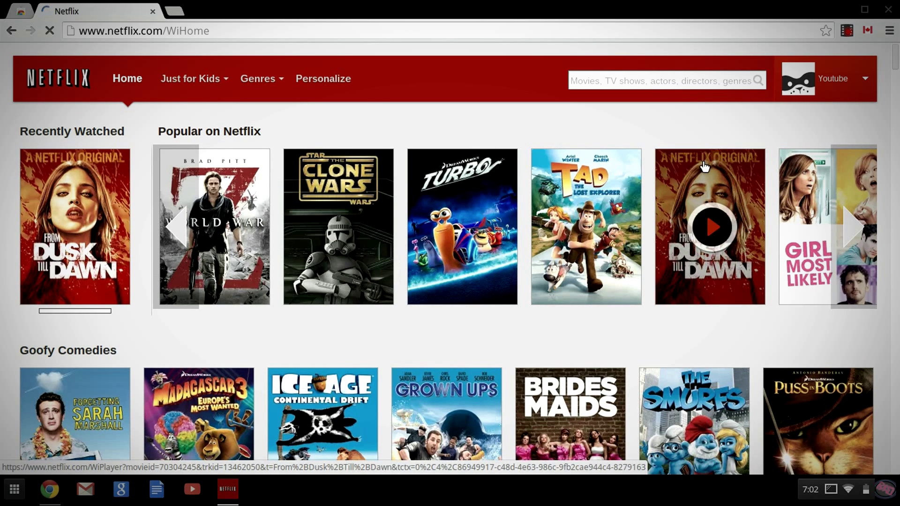
- Scroll down past Goofy Comedies to the Exciting Movies and Crime Action & Adventure rows
scroll(897, 71, "down", 5)
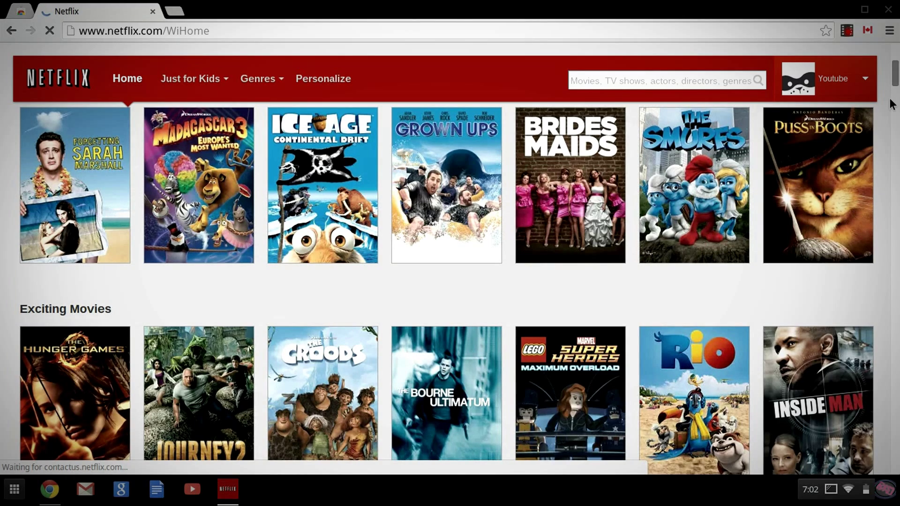
scroll(896, 94, "down", 4)
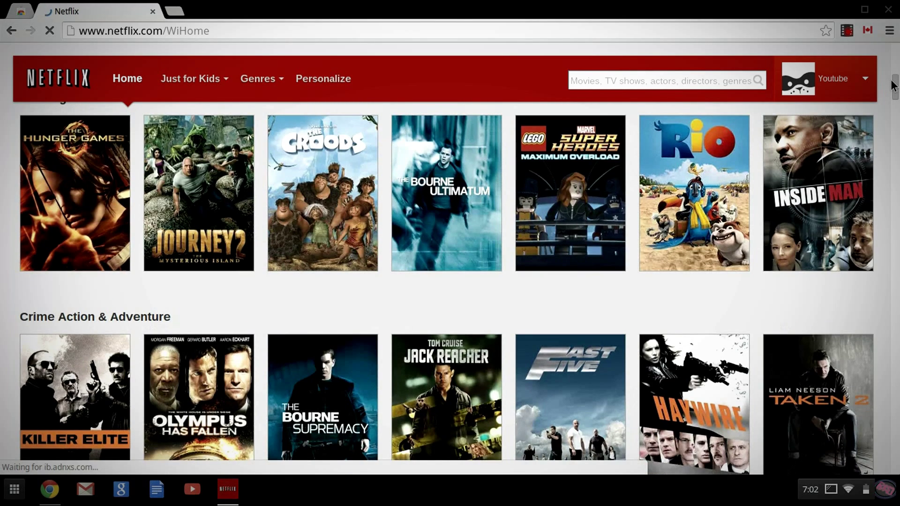